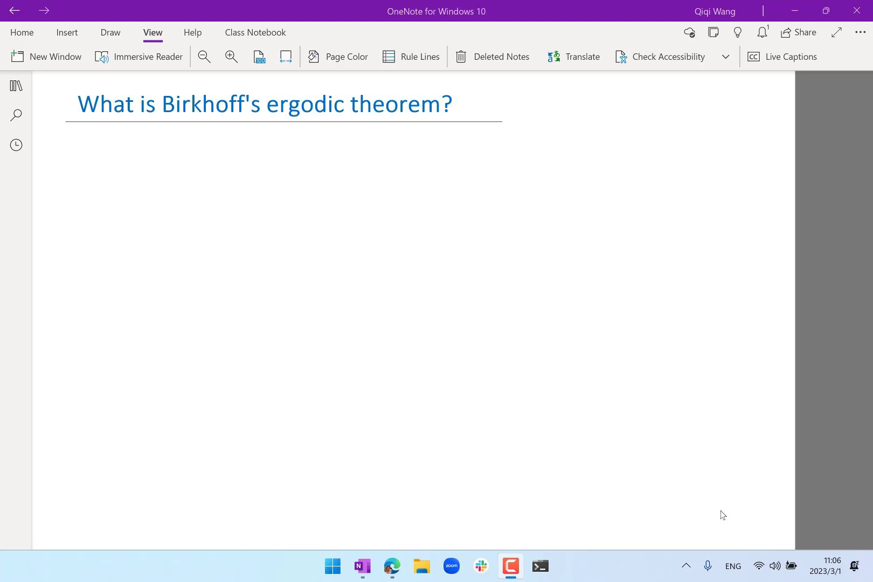
With the red pen from the Draw tools, handwrite 'Let ρ be' below the title.
key("alt+d")
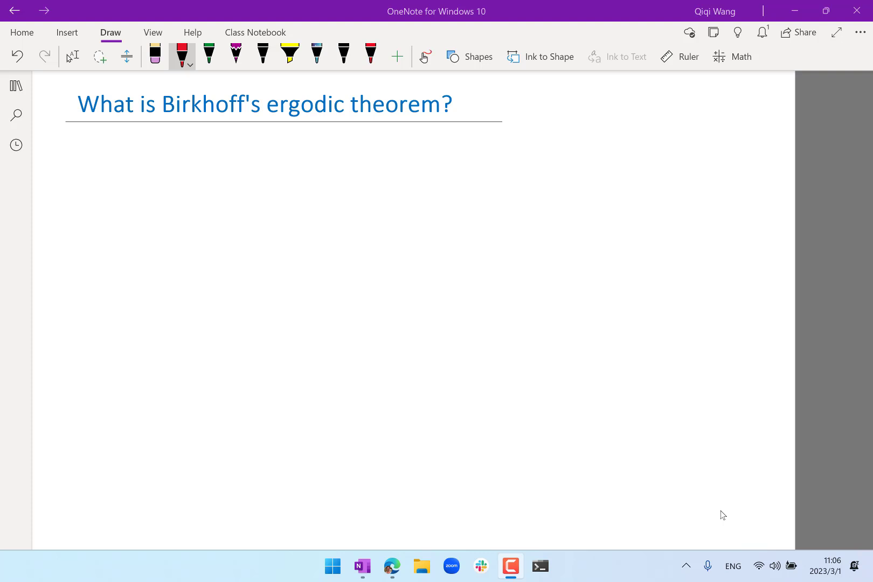
mouse_move(194, 139)
left_mouse_down()
mouse_move(200, 165)
mouse_move(211, 163)
left_mouse_up()
left_click_drag(215, 148, 218, 168)
mouse_move(209, 154)
left_mouse_down()
mouse_move(258, 150)
mouse_move(243, 168)
left_mouse_up()
mouse_move(296, 134)
left_mouse_down()
mouse_move(292, 162)
mouse_move(302, 158)
left_mouse_up()
mouse_move(307, 157)
left_mouse_down()
mouse_move(344, 154)
mouse_move(376, 180)
left_mouse_up()
Continue the red sentence with 'a probability'.
left_click_drag(376, 156, 391, 151)
left_click_drag(395, 150, 402, 159)
mouse_move(402, 159)
left_mouse_down()
mouse_move(420, 161)
mouse_move(434, 148)
left_mouse_up()
mouse_move(434, 136)
left_mouse_down()
mouse_move(435, 159)
mouse_move(443, 159)
left_mouse_up()
mouse_move(445, 140)
left_mouse_down()
mouse_move(446, 159)
mouse_move(454, 149)
left_mouse_up()
mouse_move(447, 149)
left_mouse_down()
mouse_move(441, 169)
mouse_move(488, 152)
mouse_move(567, 144)
left_mouse_up()
Finish the sentence with 'measure over the phase space Ω.'.
left_click_drag(567, 152, 615, 153)
mouse_move(617, 152)
left_mouse_down()
mouse_move(644, 165)
mouse_move(657, 151)
left_mouse_up()
mouse_move(662, 142)
left_mouse_down()
mouse_move(666, 153)
mouse_move(697, 151)
mouse_move(706, 167)
left_mouse_up()
left_click_drag(707, 141, 723, 151)
mouse_move(728, 141)
left_mouse_down()
mouse_move(726, 151)
mouse_move(779, 162)
left_mouse_up()
left_click(785, 166)
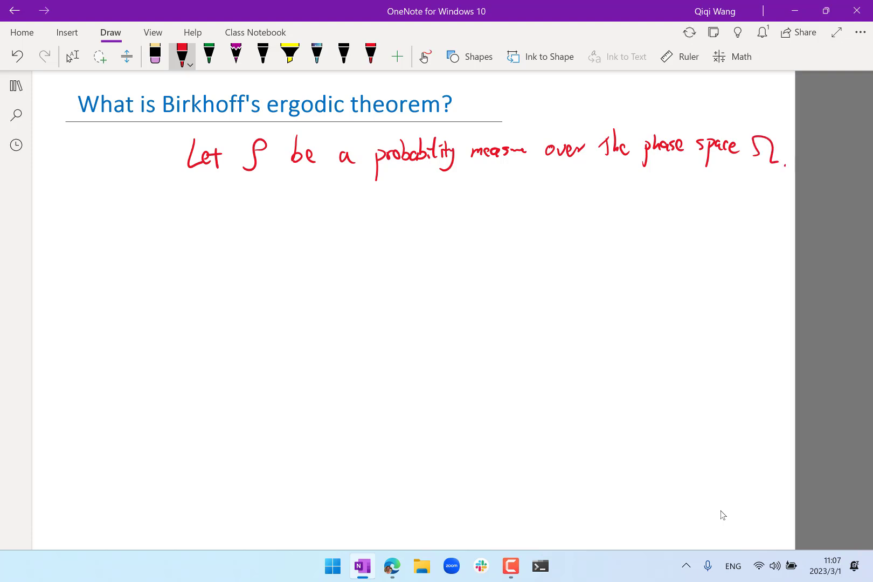
Start a second red line reading 'For a function'.
mouse_move(185, 193)
left_mouse_down()
mouse_move(168, 218)
mouse_move(180, 206)
left_mouse_up()
left_click_drag(186, 207, 238, 225)
left_click_drag(237, 204, 248, 202)
left_click_drag(250, 201, 269, 209)
left_click_drag(276, 196, 277, 210)
left_click_drag(272, 201, 285, 208)
left_click_drag(287, 203, 298, 204)
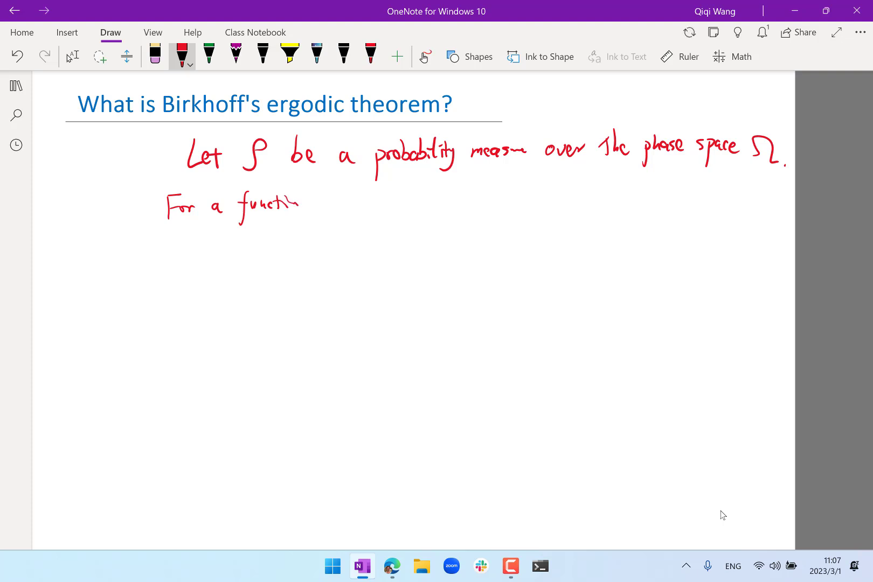
Complete the second line with 'J : Ω → R' in red.
mouse_move(342, 192)
left_mouse_down()
mouse_move(354, 192)
mouse_move(327, 214)
left_mouse_up()
left_click_drag(400, 200, 411, 219)
mouse_move(414, 198)
left_mouse_down()
mouse_move(441, 219)
mouse_move(475, 208)
left_mouse_up()
mouse_move(466, 204)
left_mouse_down()
mouse_move(467, 214)
mouse_move(513, 227)
left_mouse_up()
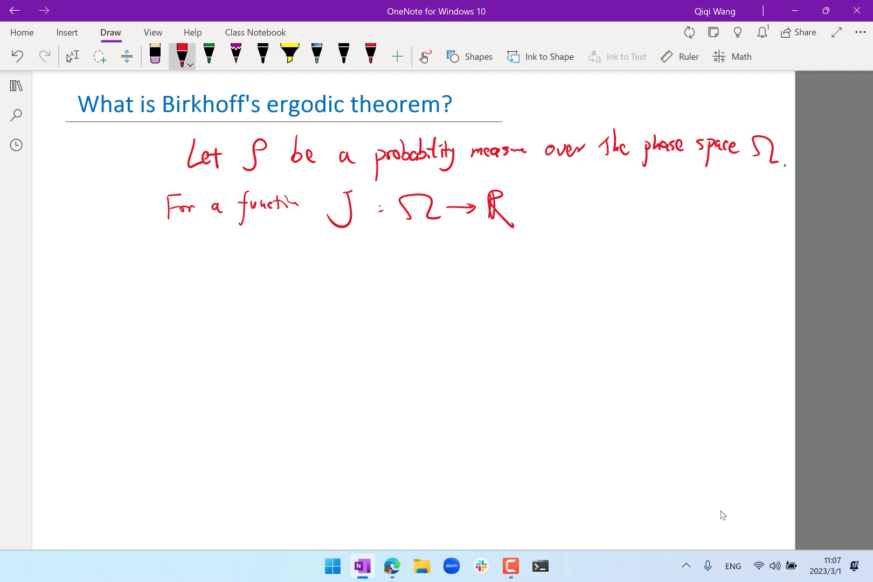
Begin a third line with a barred J followed by '(u)'.
mouse_move(194, 259)
left_mouse_down()
mouse_move(204, 261)
mouse_move(180, 275)
left_mouse_up()
mouse_move(187, 252)
left_mouse_down()
mouse_move(211, 251)
mouse_move(219, 280)
mouse_move(237, 264)
mouse_move(241, 275)
left_mouse_up()
left_click_drag(244, 253, 247, 283)
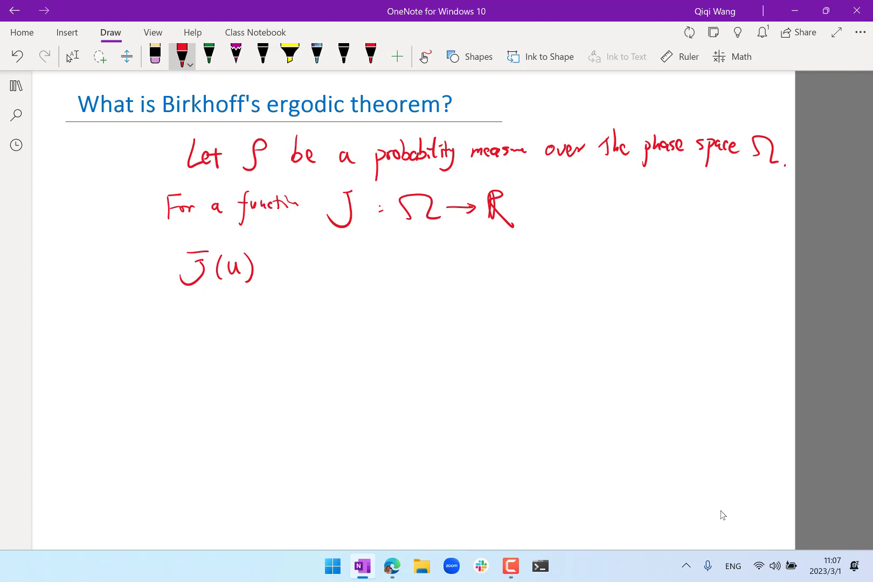
Write ':= lim T→∞ 1/T' and the integral sign after J̄(u).
left_click_drag(281, 268, 296, 267)
mouse_move(282, 274)
left_mouse_down()
mouse_move(342, 271)
mouse_move(322, 280)
left_mouse_up()
mouse_move(317, 281)
left_mouse_down()
mouse_move(317, 295)
mouse_move(332, 289)
left_mouse_up()
left_click_drag(341, 286, 358, 286)
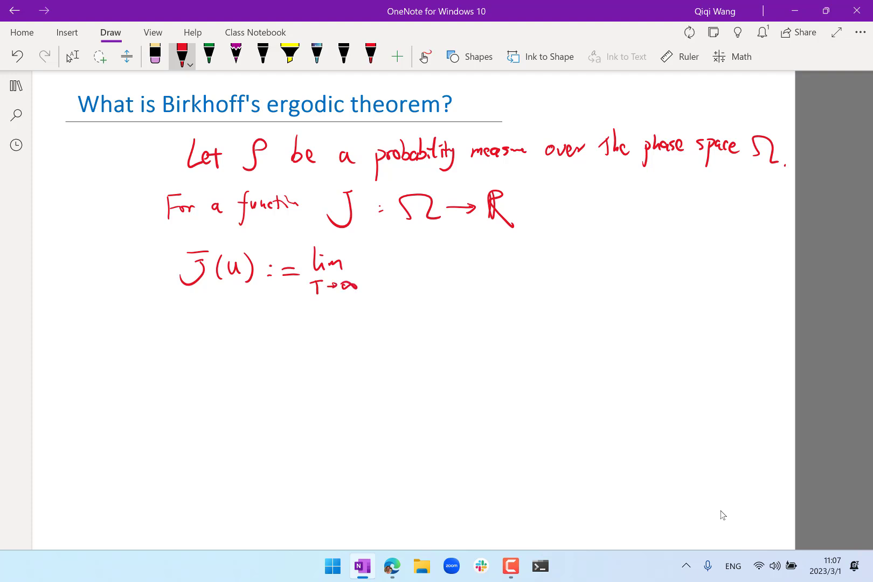
left_click_drag(385, 242, 386, 263)
mouse_move(370, 266)
left_mouse_down()
mouse_move(402, 264)
mouse_move(398, 272)
left_mouse_up()
left_click_drag(388, 271, 389, 292)
mouse_move(421, 241)
left_mouse_down()
mouse_move(411, 296)
mouse_move(404, 290)
left_mouse_up()
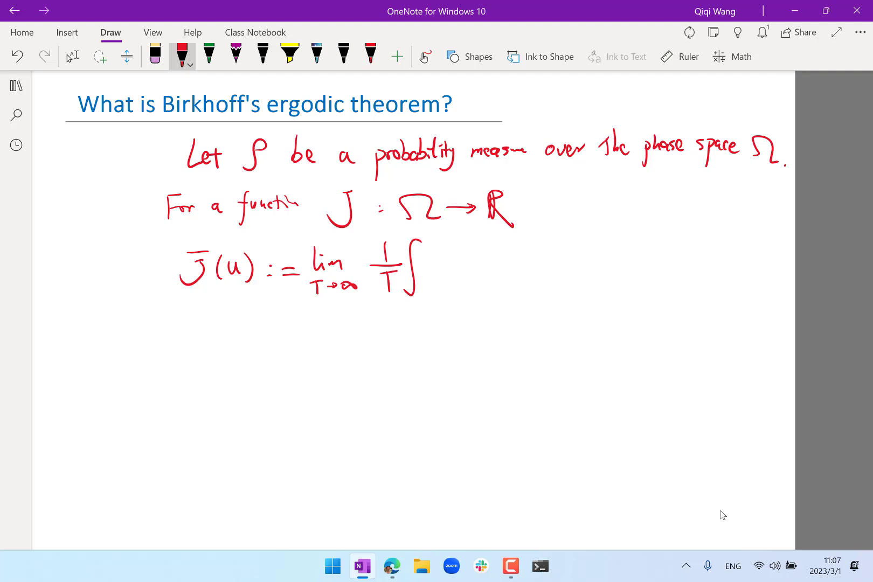
Add integral limits 0 and T, the integrand J(φᵗ(u)), and dt.
left_click_drag(430, 290, 429, 291)
mouse_move(423, 236)
left_mouse_down()
mouse_move(473, 259)
mouse_move(464, 252)
left_mouse_up()
left_click_drag(467, 255, 465, 285)
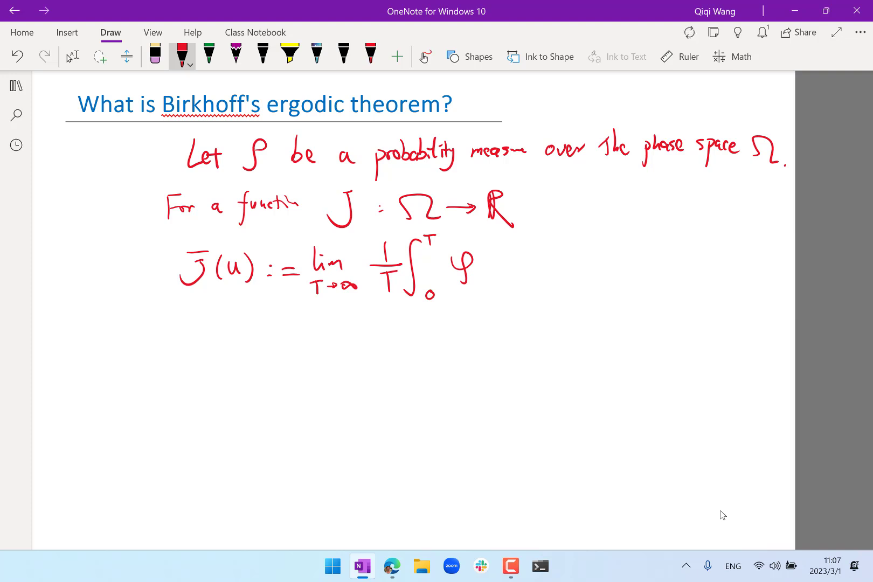
left_click_drag(480, 242, 491, 283)
scroll(723, 515, "up", 1)
left_click_drag(498, 270, 509, 273)
left_click_drag(512, 265, 514, 288)
mouse_move(429, 264)
left_mouse_down()
mouse_move(443, 266)
mouse_move(428, 286)
left_mouse_up()
left_click_drag(462, 249, 462, 304)
left_click_drag(523, 254, 522, 303)
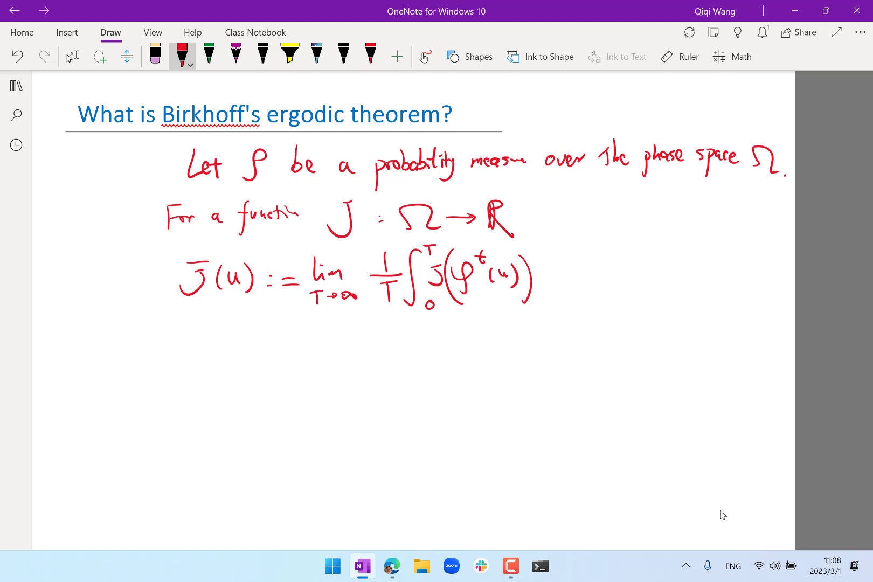
left_click_drag(554, 273, 556, 281)
mouse_move(564, 261)
left_mouse_down()
mouse_move(571, 279)
mouse_move(578, 266)
left_mouse_up()
Handwrite 'exists' in red on a new line below the formula.
scroll(722, 515, "right", 3)
scroll(722, 514, "left", 4)
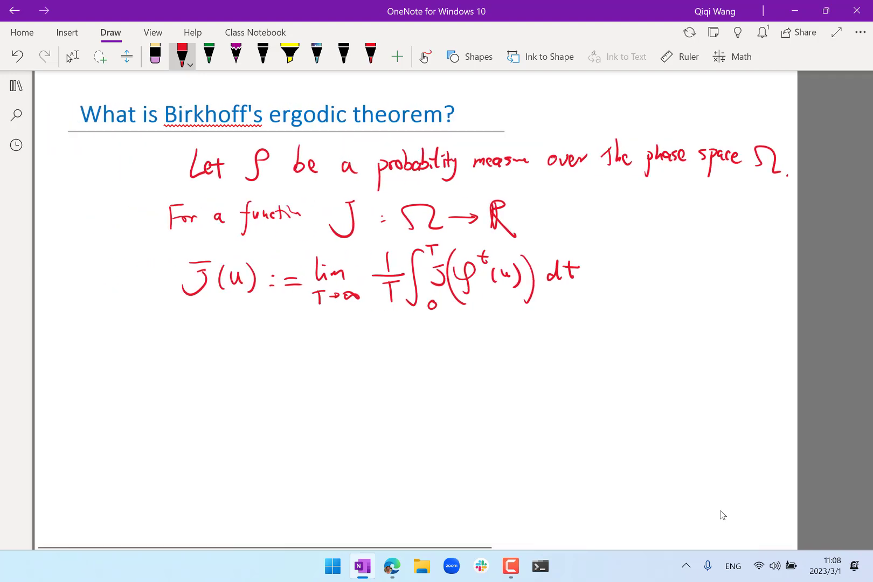
scroll(723, 515, "right", 1)
left_click_drag(198, 339, 210, 346)
mouse_move(210, 334)
left_mouse_down()
mouse_move(203, 346)
mouse_move(216, 345)
left_mouse_up()
left_click_drag(213, 328, 219, 343)
left_click_drag(230, 327, 231, 344)
mouse_move(224, 333)
left_mouse_down()
mouse_move(236, 332)
mouse_move(237, 346)
left_mouse_up()
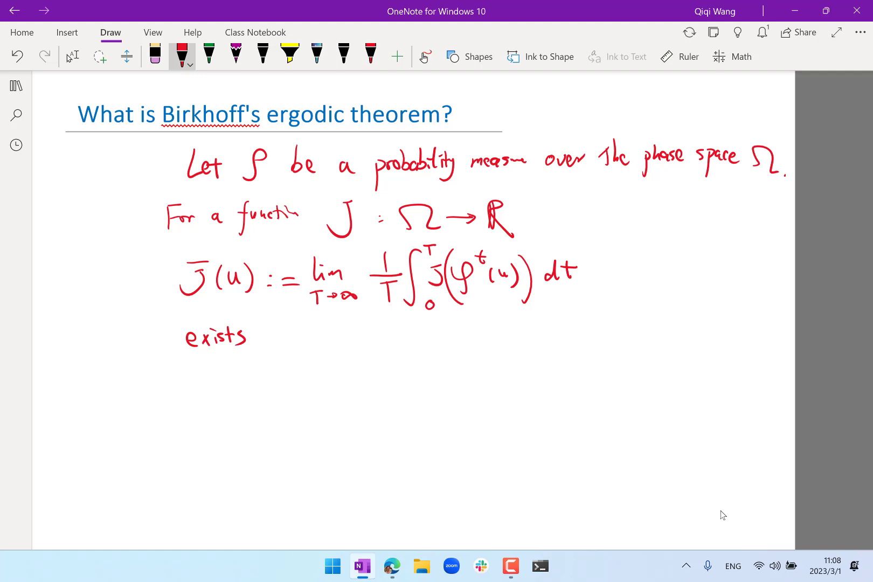
Write 'for almost all u' after 'exists', undoing one stray stroke.
left_click_drag(278, 320, 272, 363)
left_click_drag(262, 334, 318, 341)
left_click_drag(323, 319, 323, 341)
mouse_move(328, 317)
left_mouse_down()
mouse_move(330, 345)
mouse_move(335, 331)
mouse_move(340, 339)
left_mouse_up()
key("ctrl+z")
key("ctrl+z")
left_click_drag(345, 331, 350, 338)
left_click_drag(357, 325, 358, 339)
left_click_drag(351, 331, 384, 335)
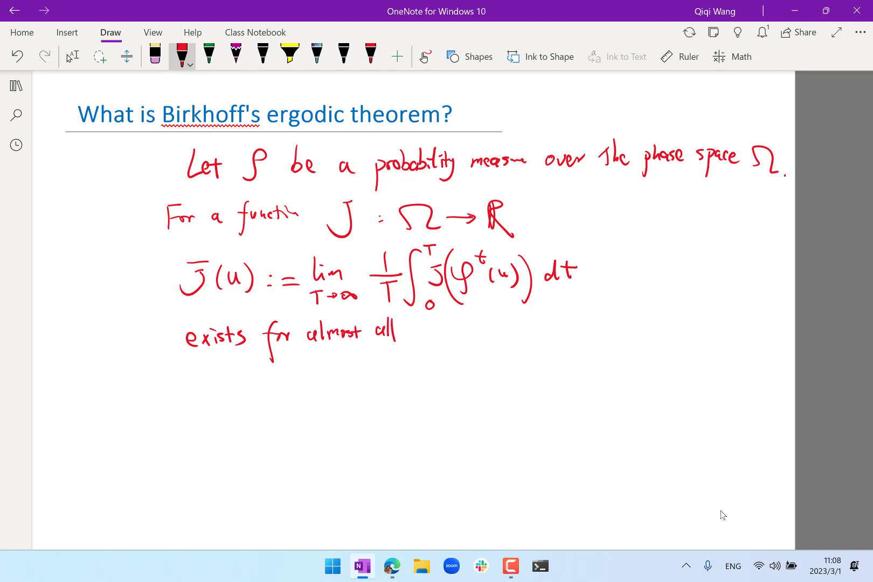
left_click_drag(419, 324, 433, 325)
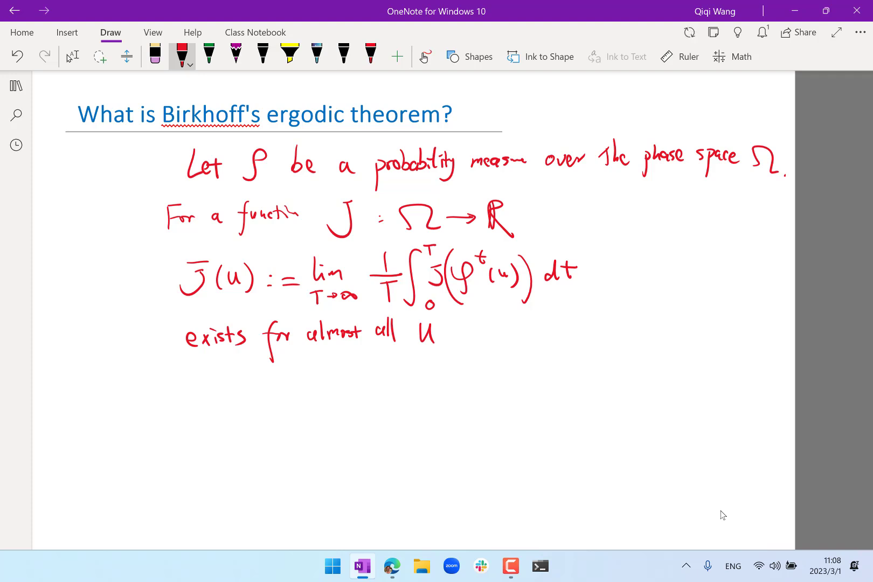